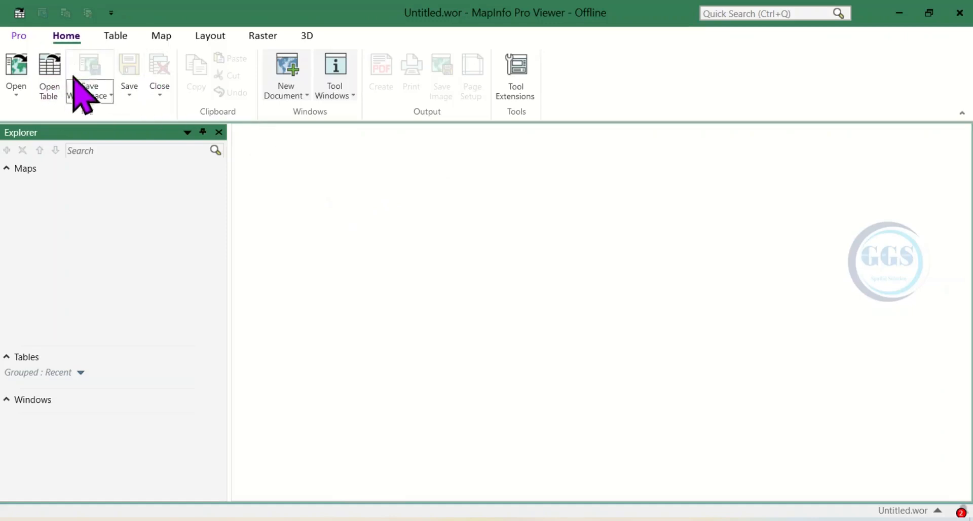
# Step: Start opening a table and browse to the MapInfo Tutorials folder inside the Tutorial folder on the Desktop
pyautogui.click(51, 93)
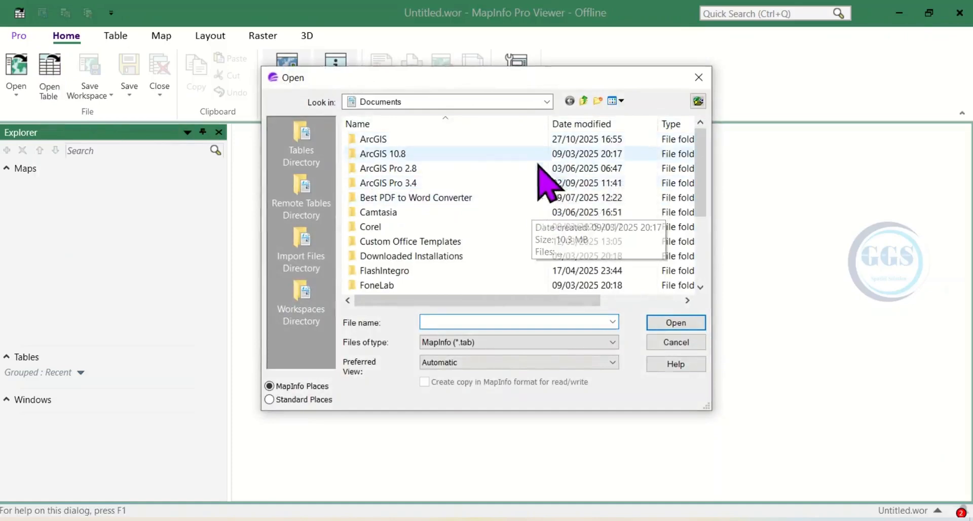
pyautogui.click(547, 101)
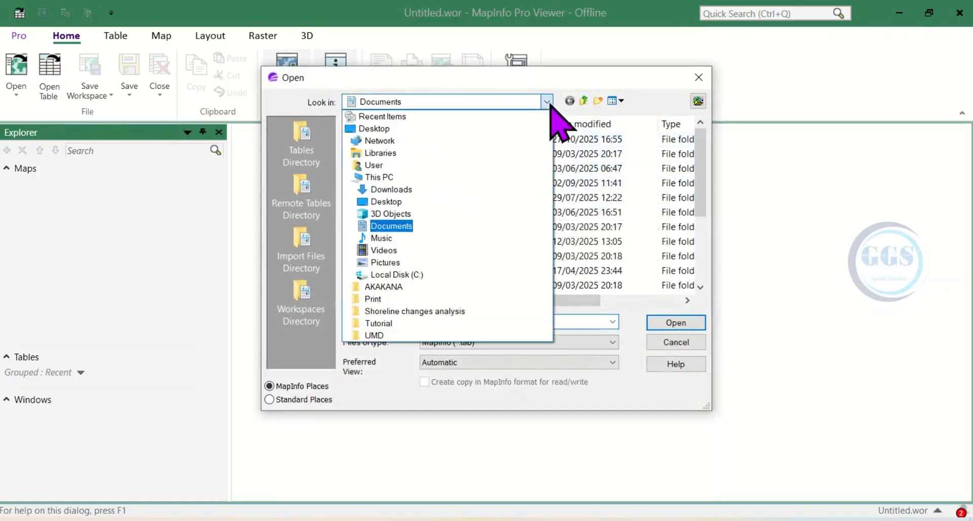
pyautogui.click(381, 132)
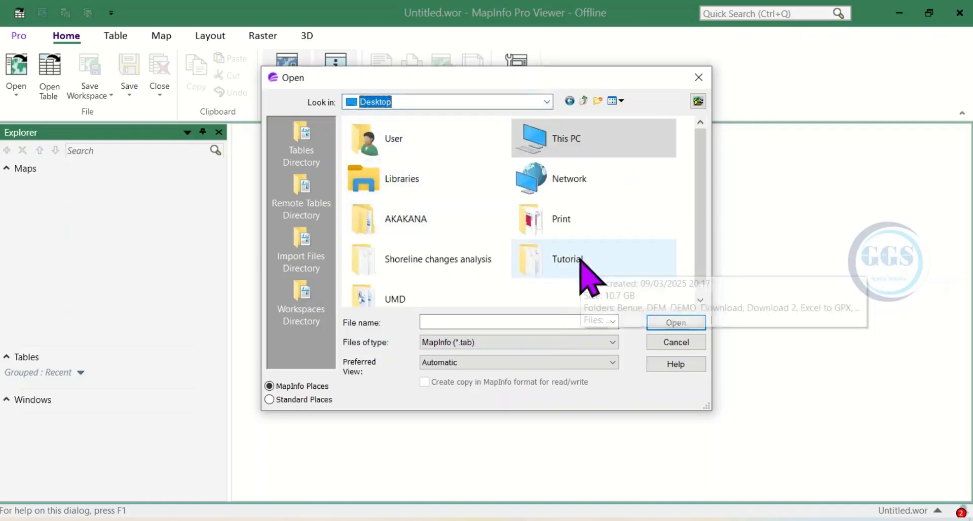
pyautogui.click(579, 258)
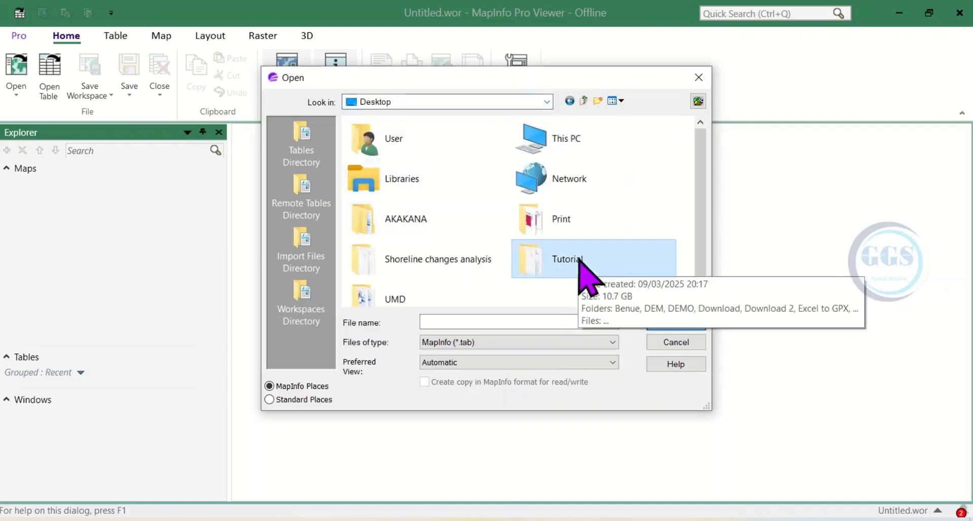
pyautogui.doubleClick(580, 259)
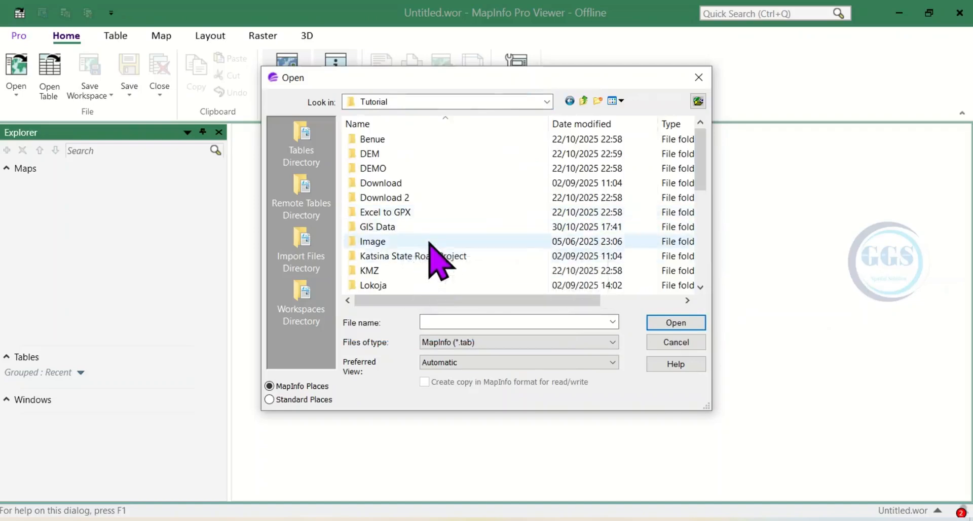
pyautogui.scroll(-3, 405, 243)
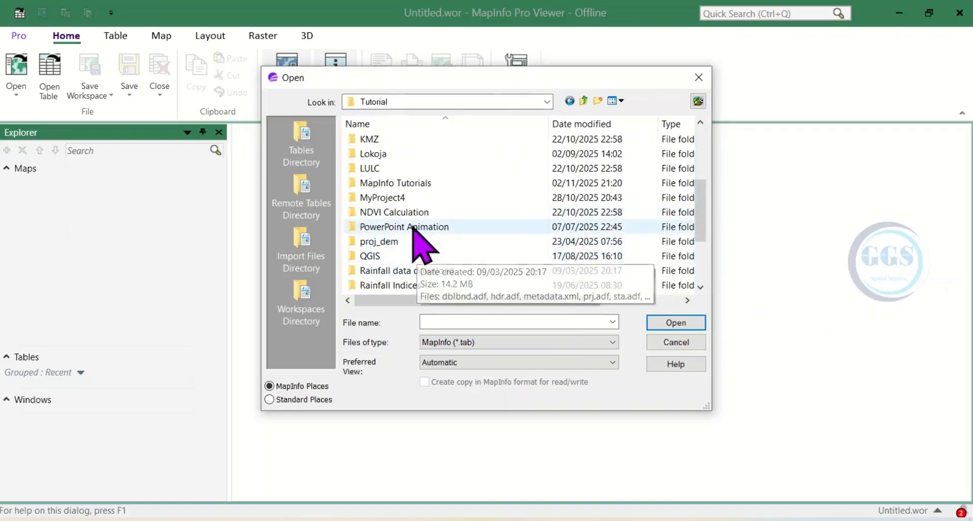
pyautogui.doubleClick(402, 183)
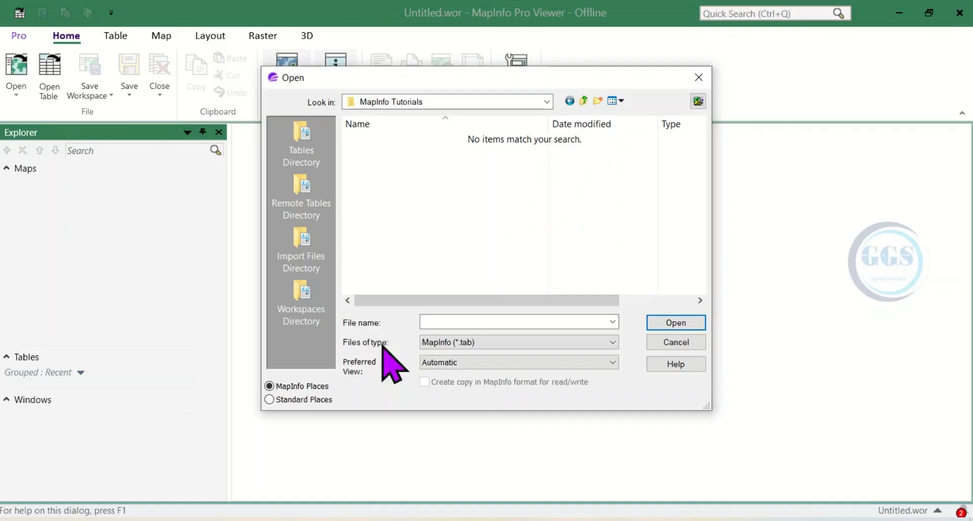
# Step: Set the file type to Raster Image, open Topo map.png and choose to register it with geographic coordinates
pyautogui.click(611, 342)
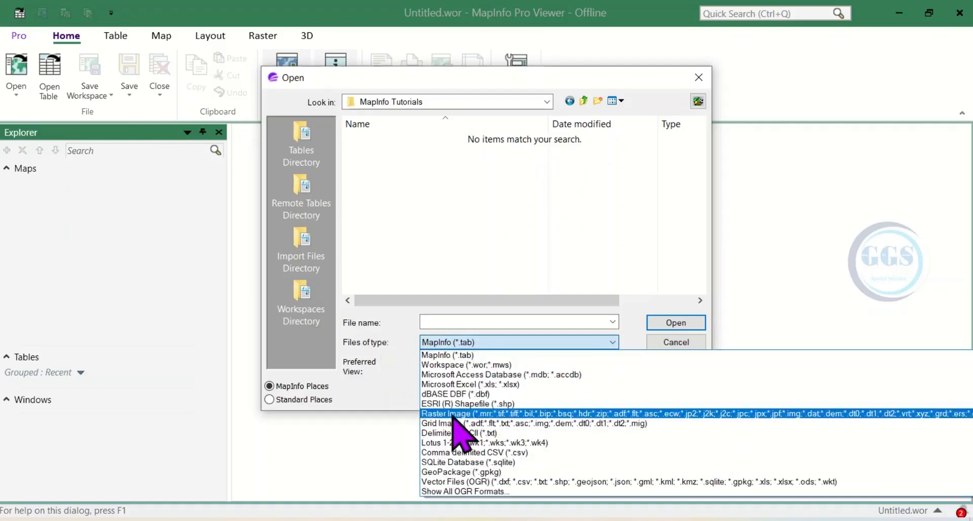
pyautogui.click(453, 416)
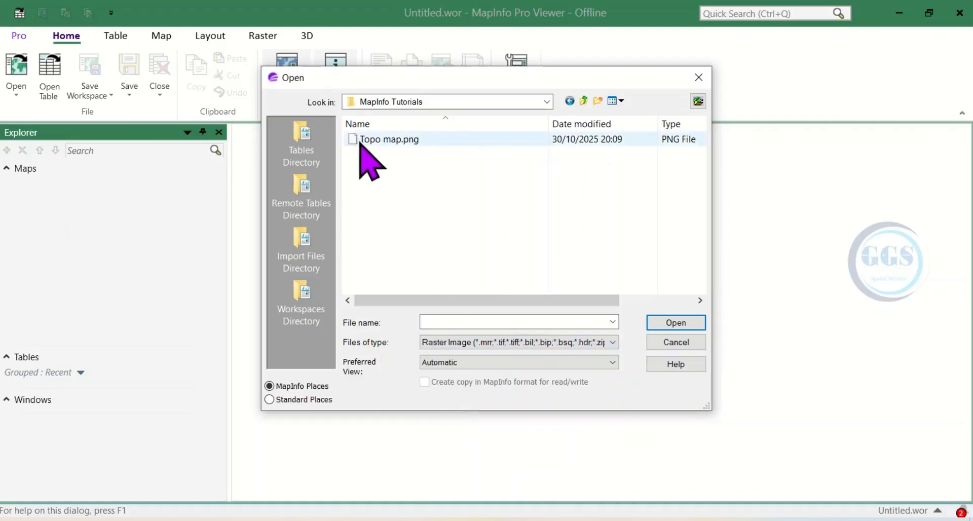
pyautogui.click(388, 142)
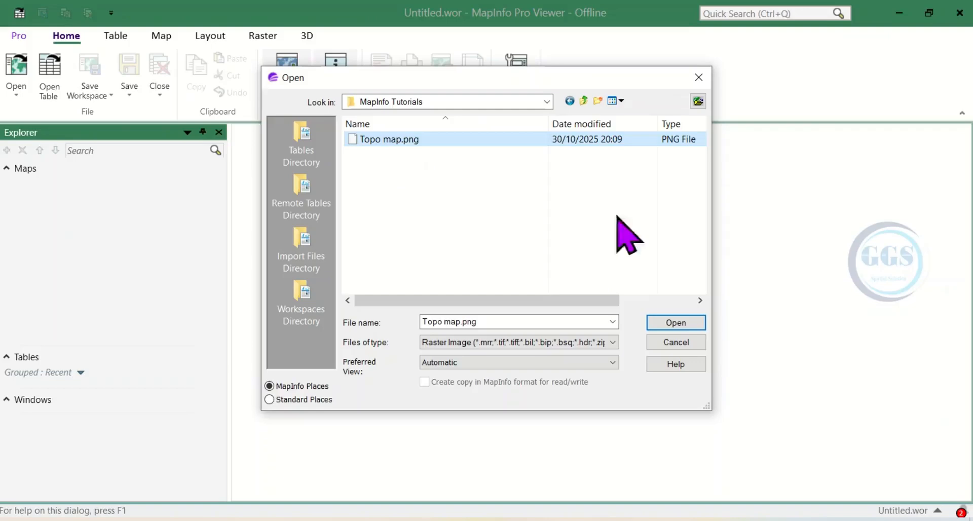
pyautogui.click(677, 323)
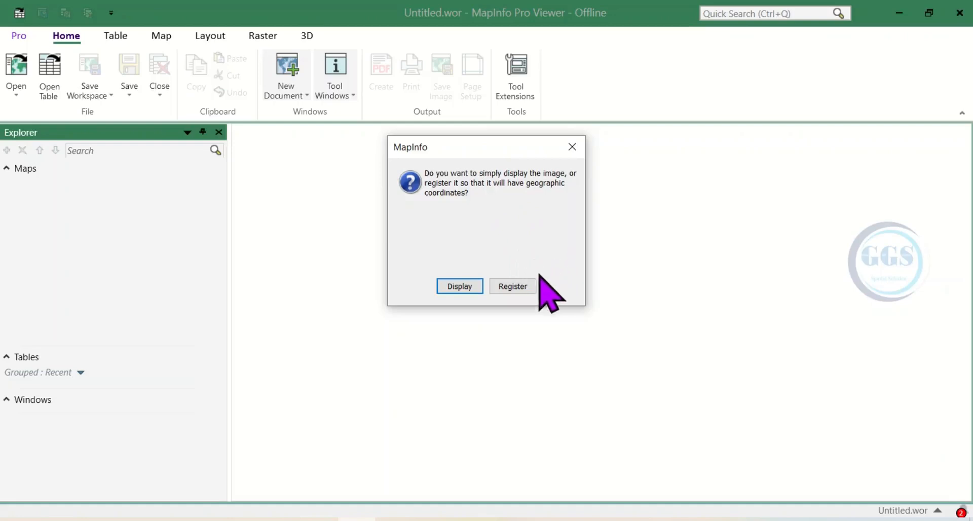
pyautogui.click(512, 286)
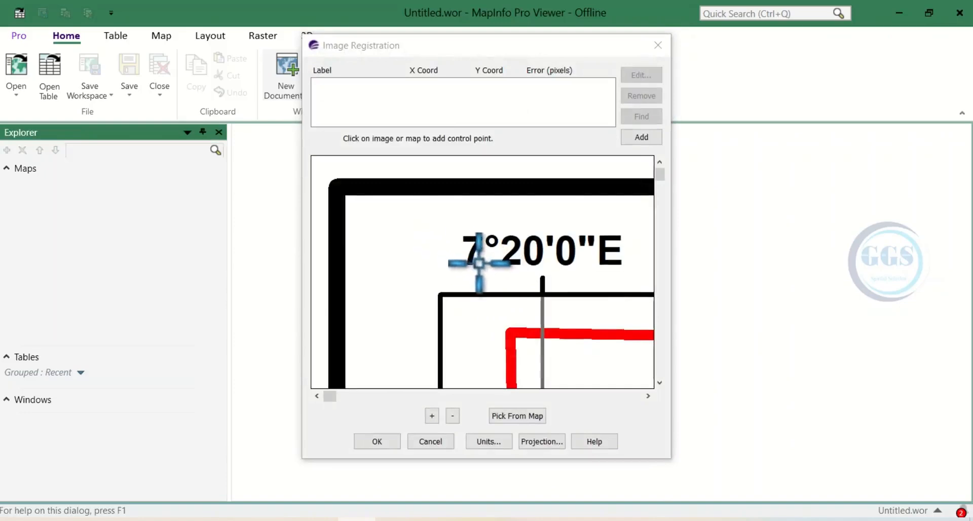
# Step: Add the first control point at the 7°20'0"E, 5°40'0"N grid intersection with Map X 7.333333 and Map Y 5.666666
pyautogui.click(452, 416)
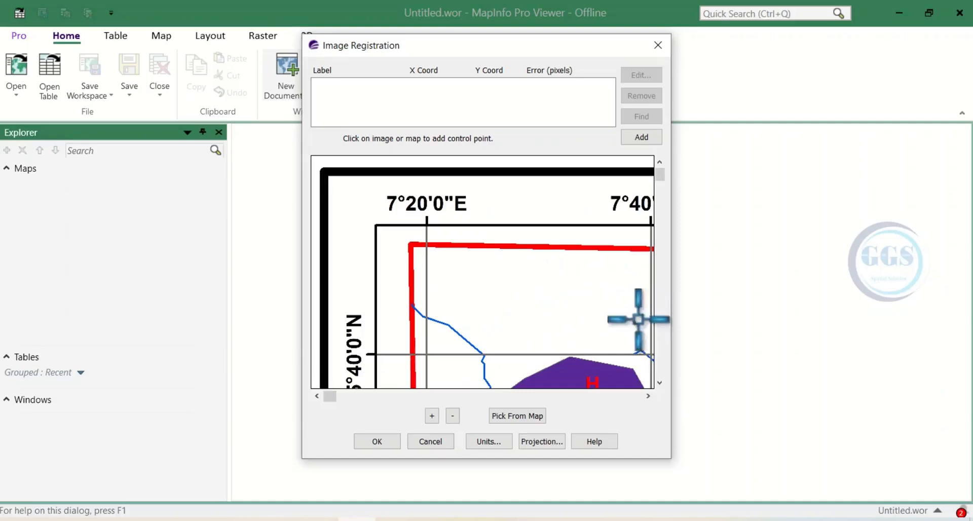
pyautogui.click(659, 382)
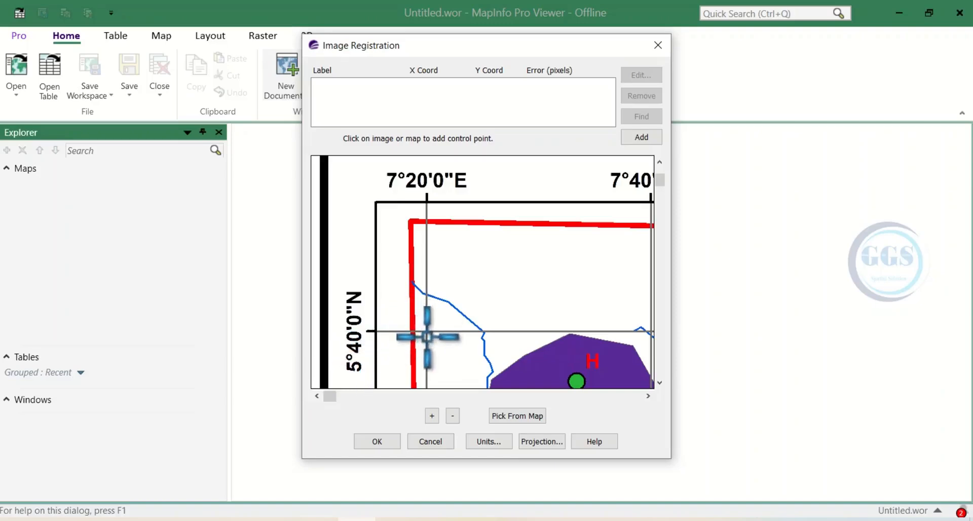
pyautogui.click(640, 138)
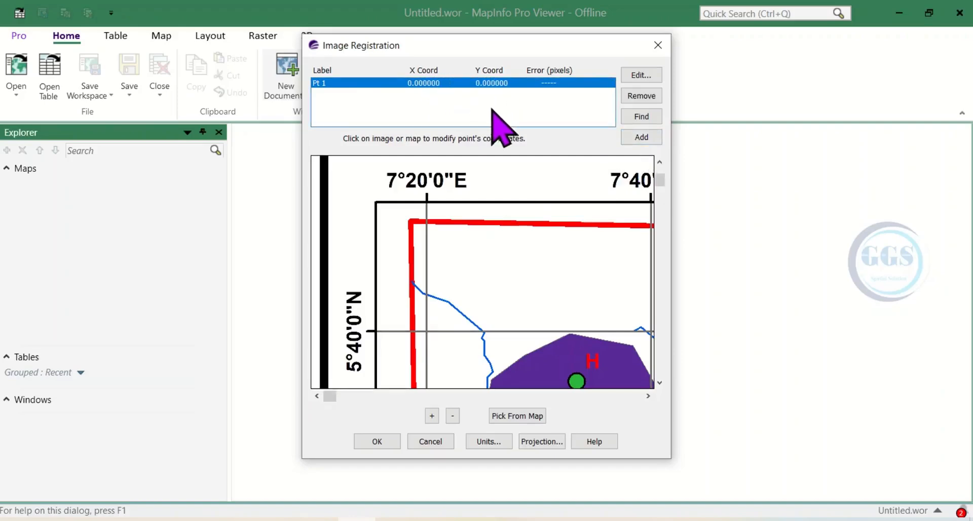
pyautogui.click(426, 331)
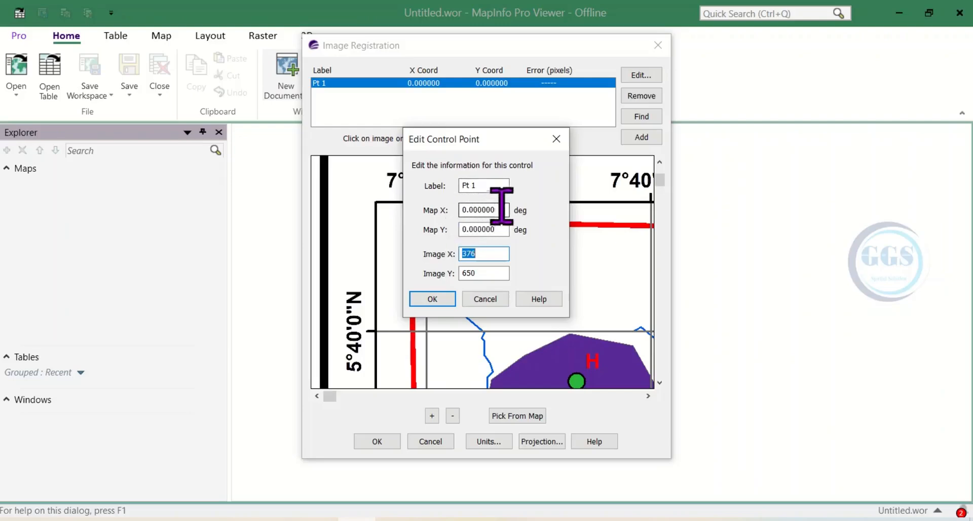
pyautogui.moveTo(501, 139); pyautogui.dragTo(588, 135)
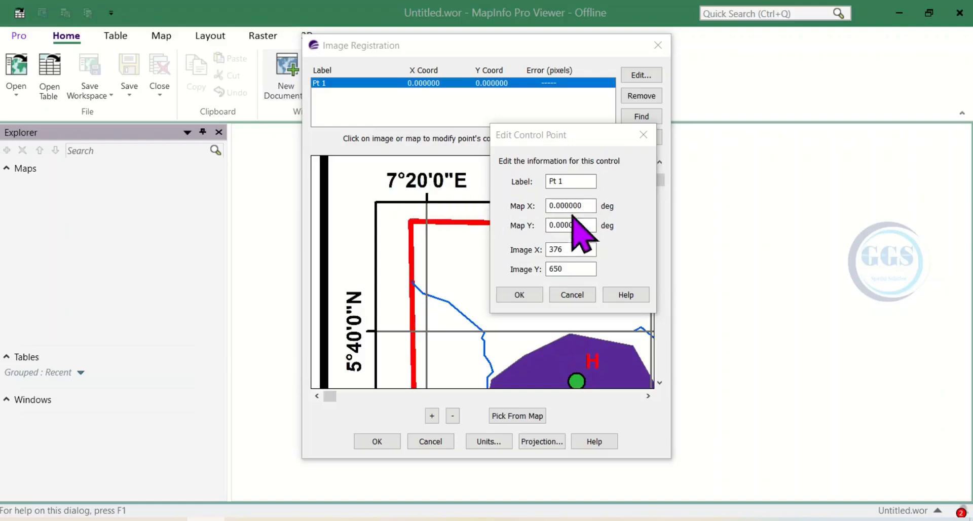
pyautogui.click(587, 207)
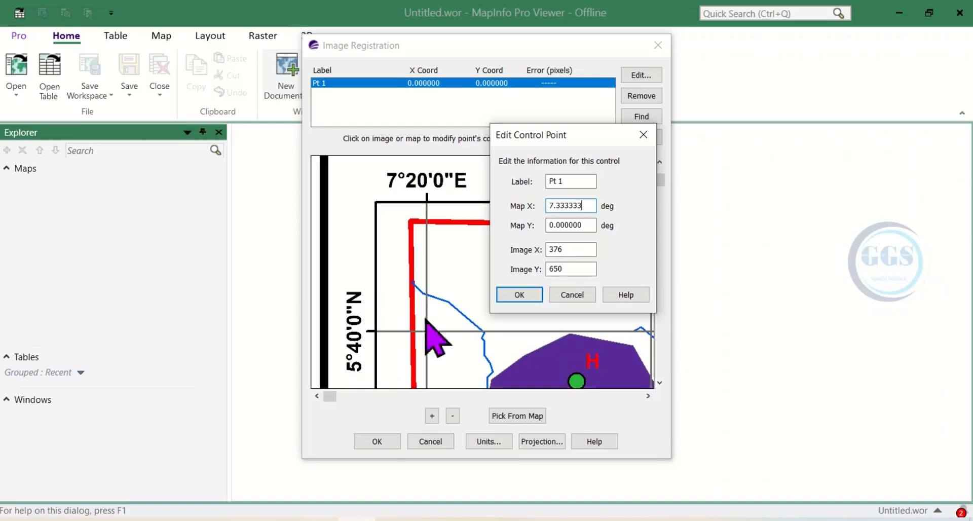
pyautogui.press('Tab')
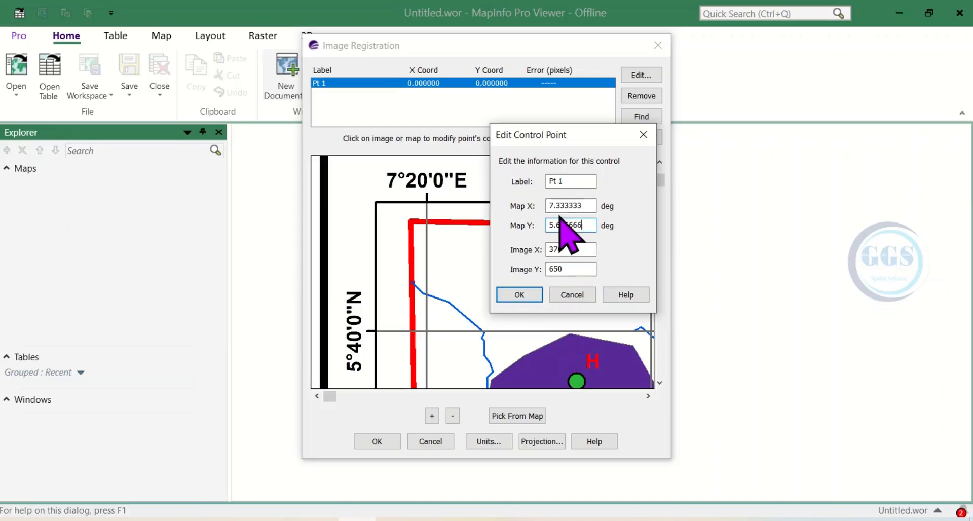
pyautogui.click(525, 296)
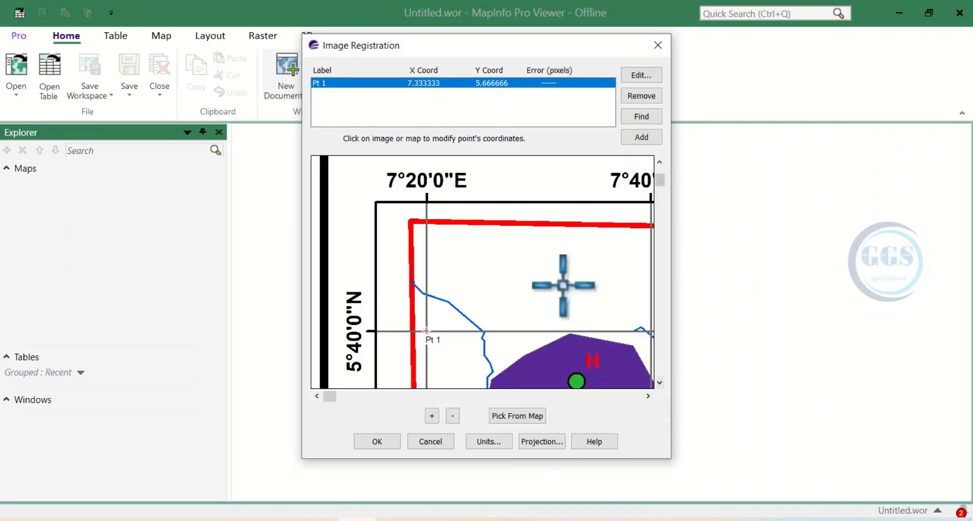
# Step: Add a second control point at the 9°0'0"E, 5°40'0"N grid intersection with Map X 9.000000 and Map Y 5.666666
pyautogui.moveTo(329, 396); pyautogui.dragTo(636, 408)
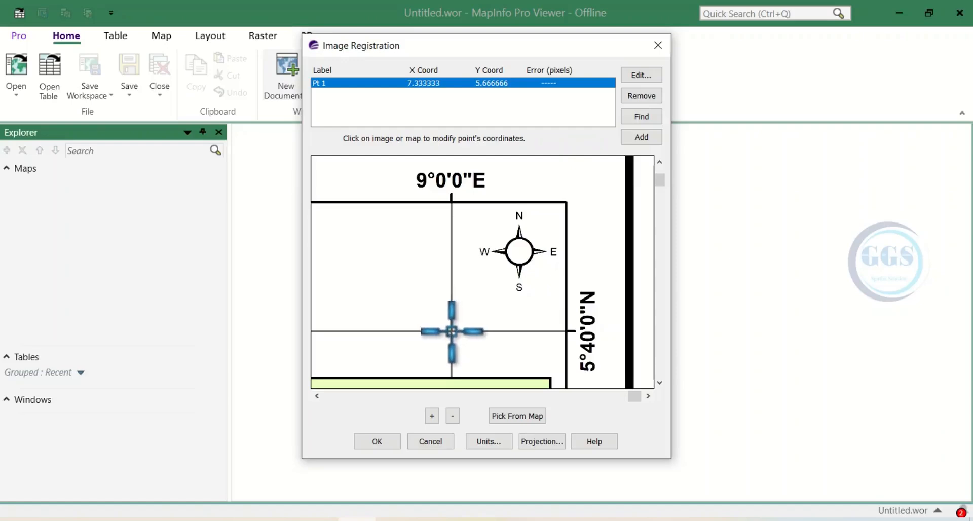
pyautogui.click(639, 142)
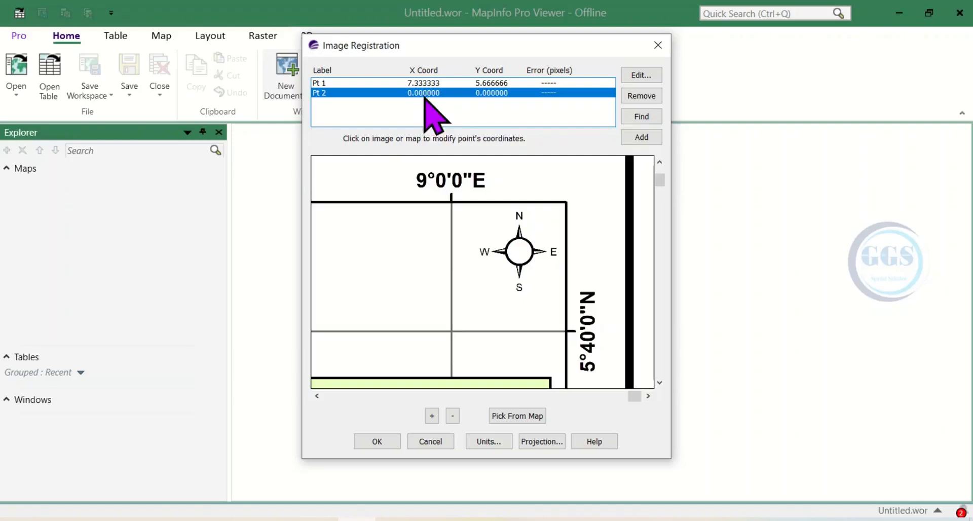
pyautogui.click(451, 332)
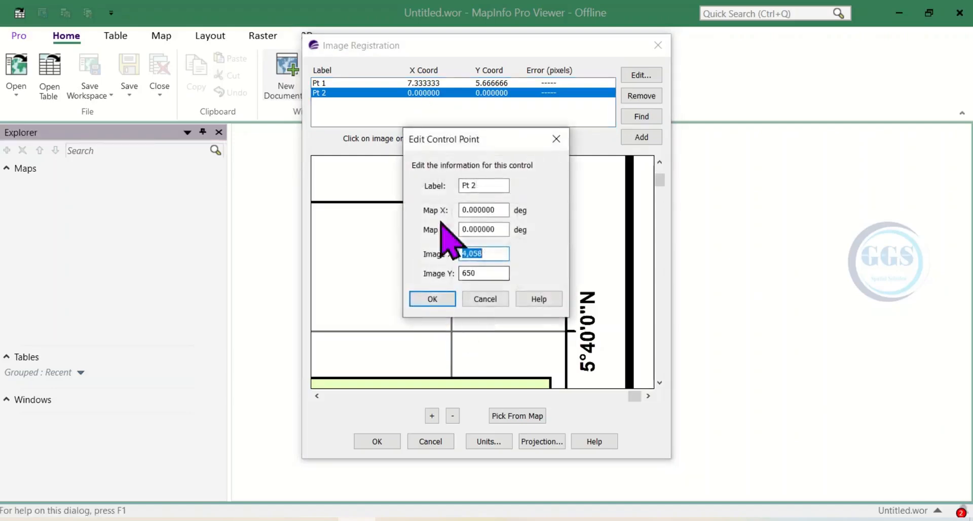
pyautogui.moveTo(499, 213); pyautogui.dragTo(455, 208)
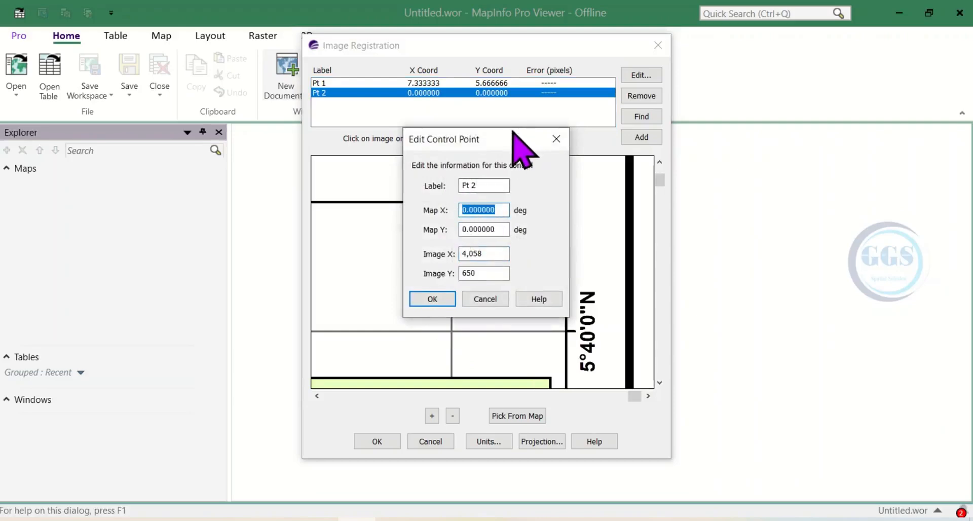
pyautogui.moveTo(510, 135); pyautogui.dragTo(712, 151)
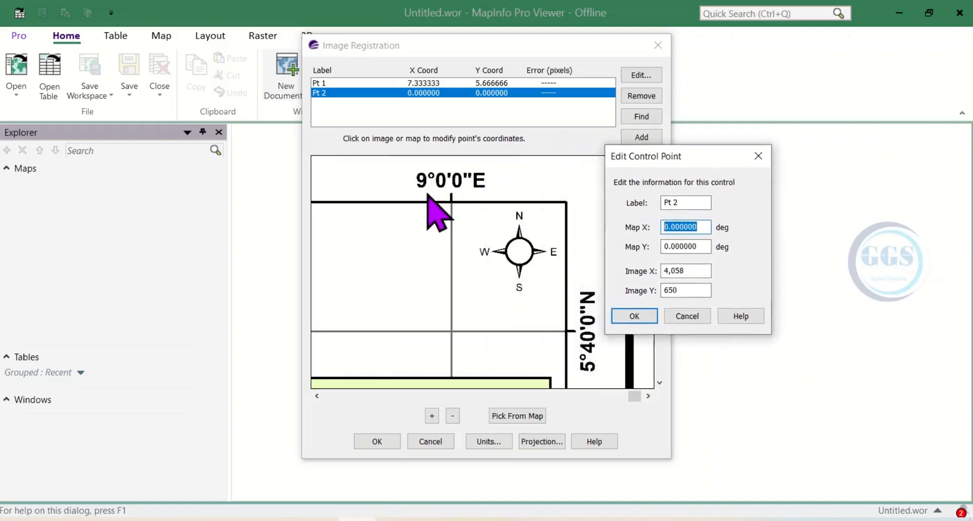
pyautogui.write('9.000000')
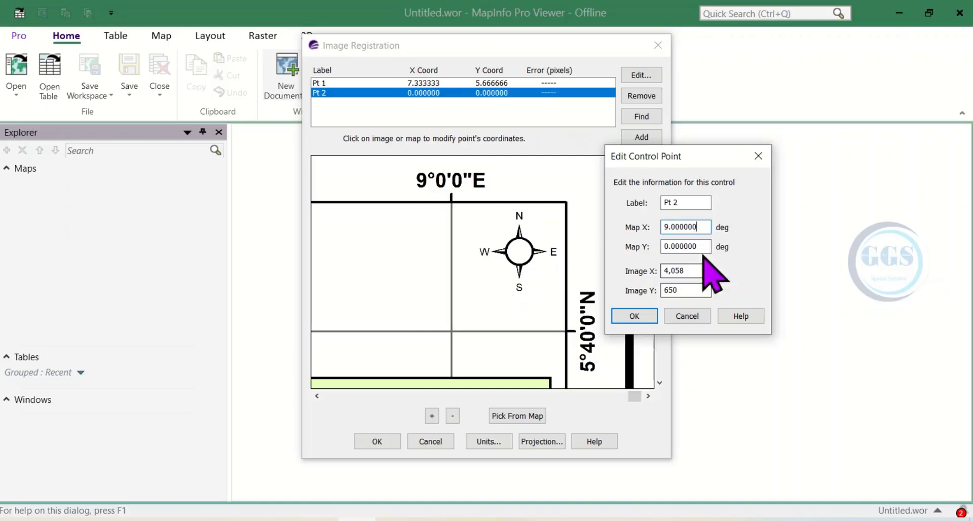
pyautogui.moveTo(702, 247); pyautogui.dragTo(628, 240)
pyautogui.write('5.666666')
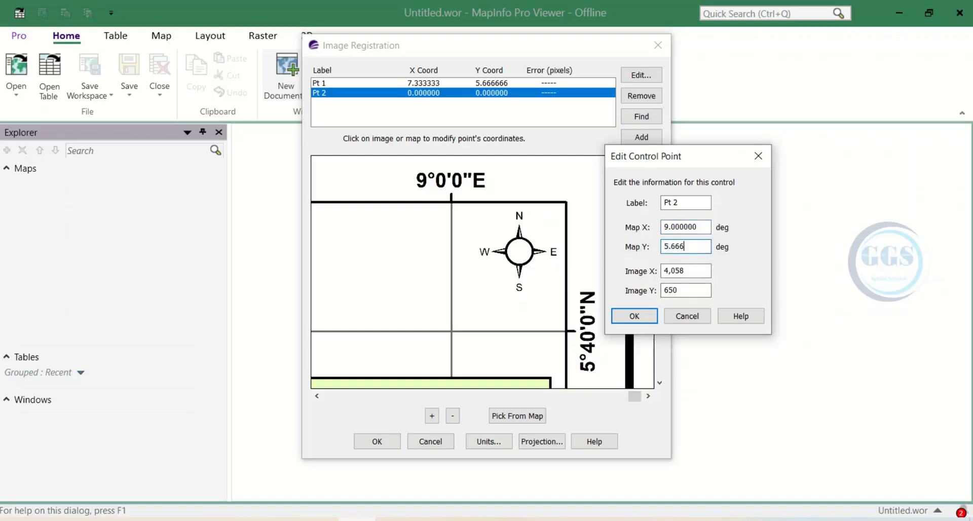
pyautogui.click(631, 317)
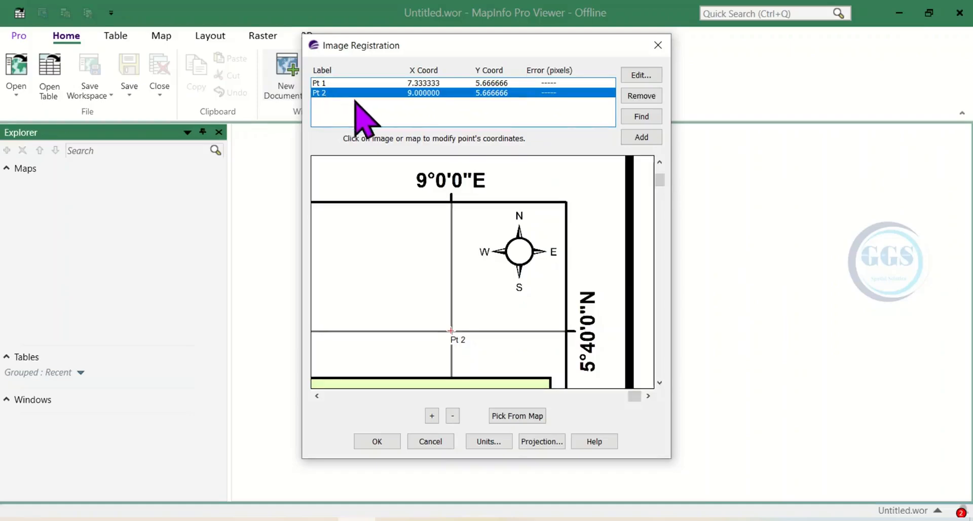
# Step: Add a third control point at the 9°0'0"E, 4°40'0"N grid intersection with Map X 9.000000 and Map Y 4.666666
pyautogui.moveTo(660, 180); pyautogui.dragTo(662, 383)
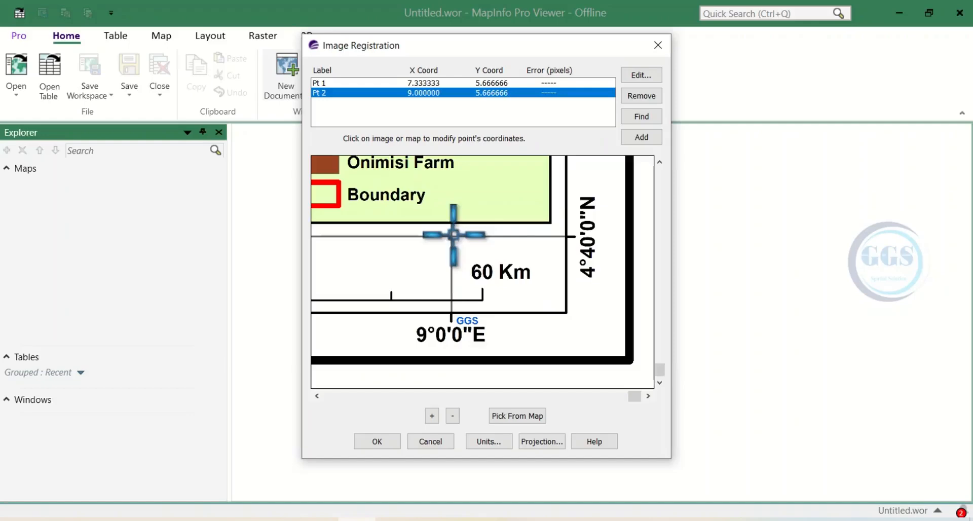
pyautogui.click(642, 137)
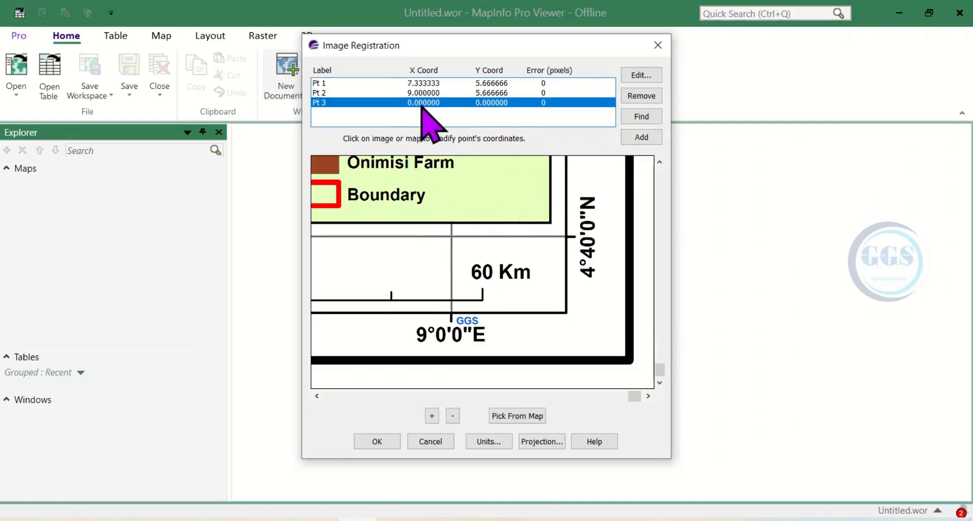
pyautogui.click(451, 236)
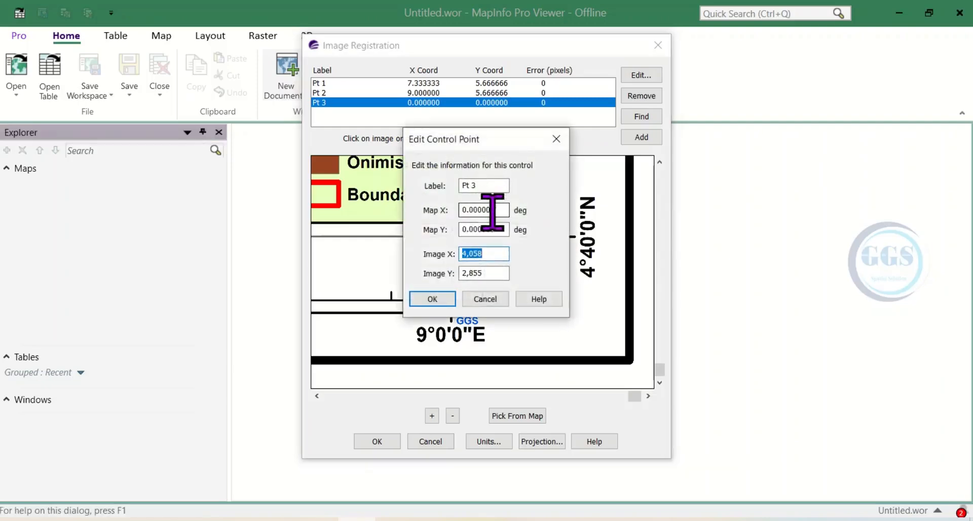
pyautogui.moveTo(512, 142); pyautogui.dragTo(724, 154)
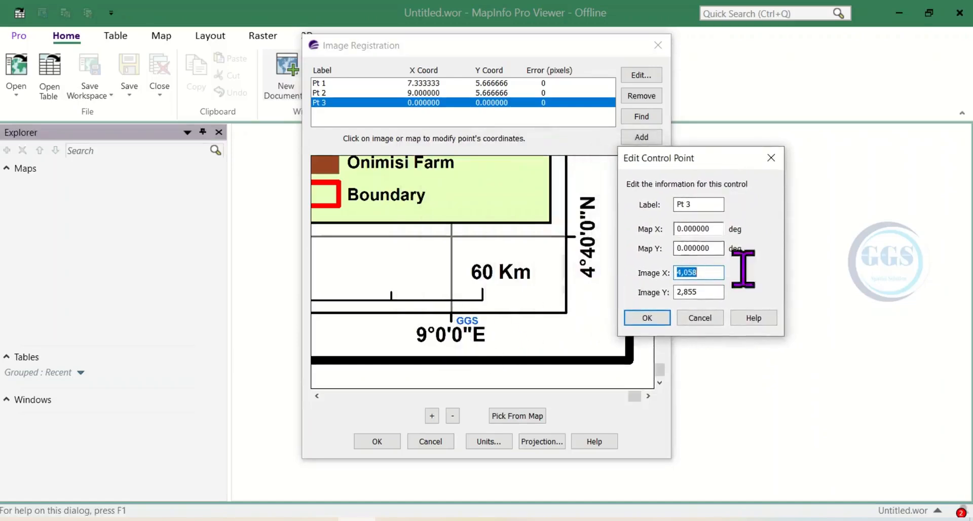
pyautogui.moveTo(719, 228); pyautogui.dragTo(663, 225)
pyautogui.write('9')
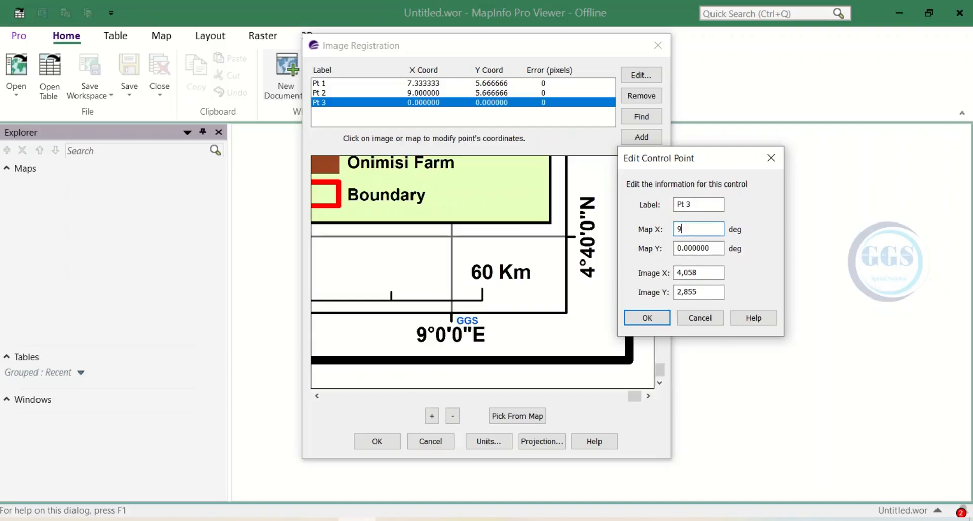
pyautogui.write('.000000')
pyautogui.press('Tab')
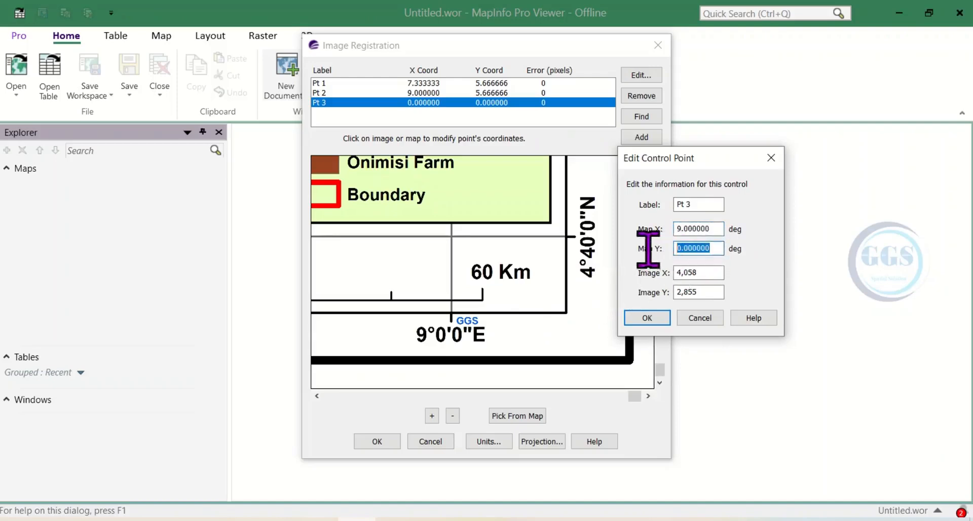
pyautogui.write('4')
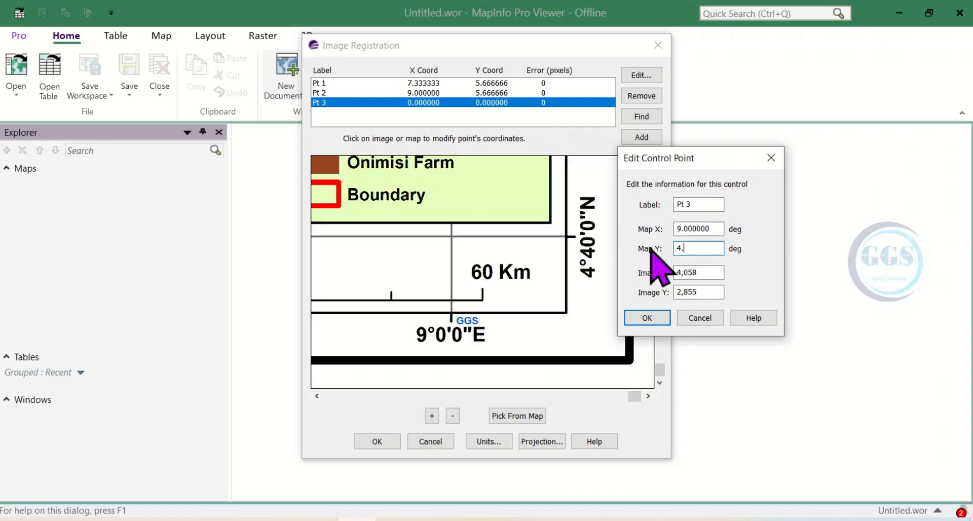
pyautogui.write('.666666')
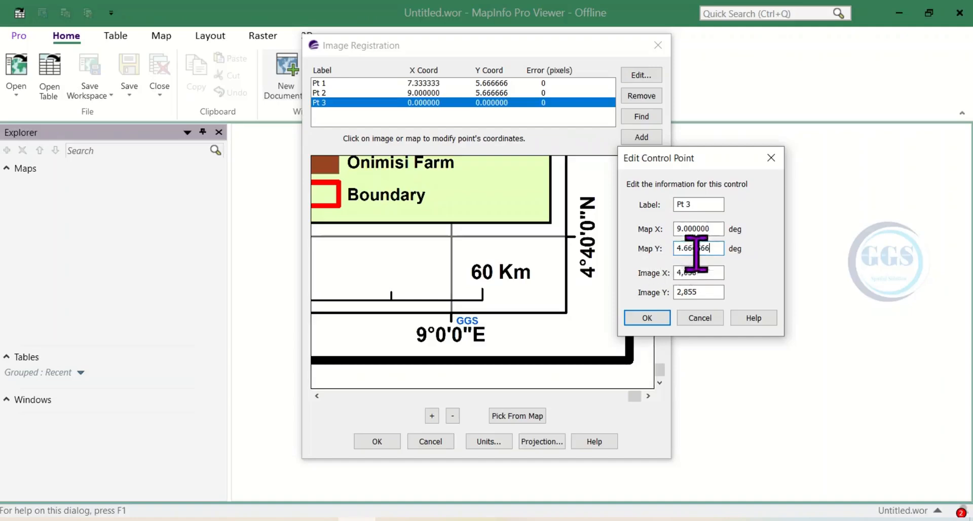
pyautogui.click(646, 318)
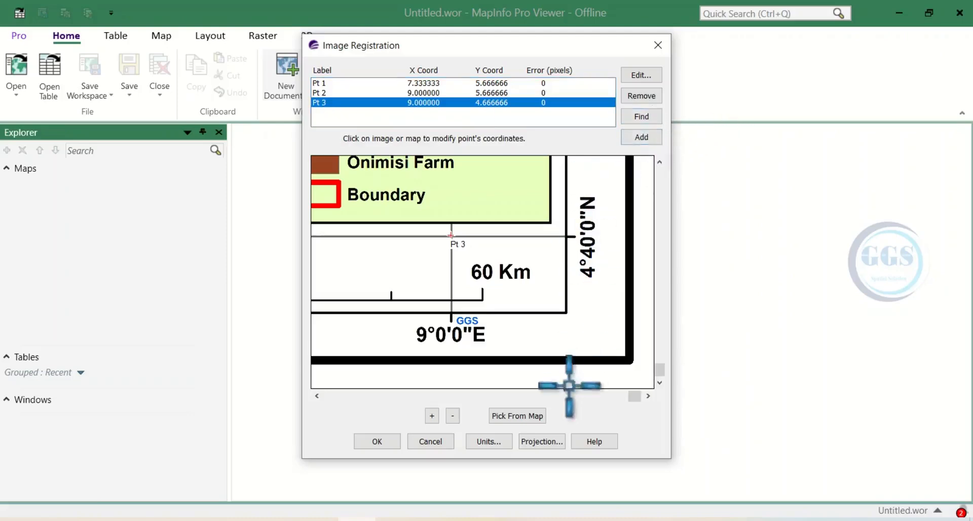
# Step: Add a fourth control point at the 7°20'0"E, 4°40'0"N grid intersection with Map X 7.333333 and Map Y 4.666666, and complete the image registration
pyautogui.moveTo(634, 396); pyautogui.dragTo(326, 395)
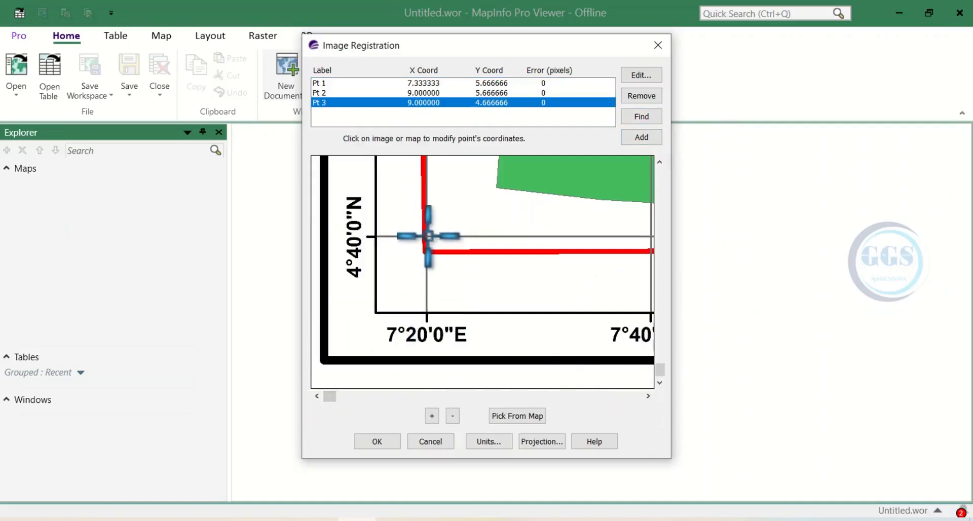
pyautogui.click(641, 137)
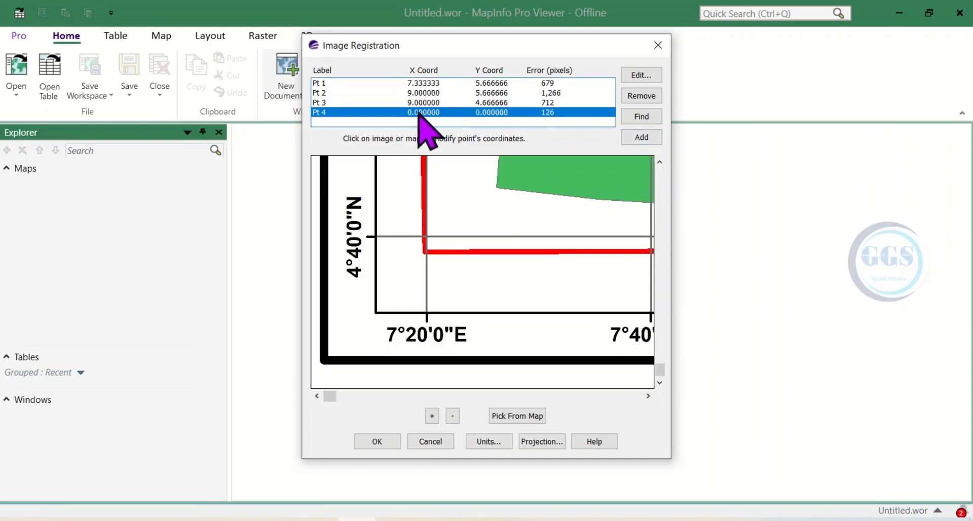
pyautogui.click(425, 236)
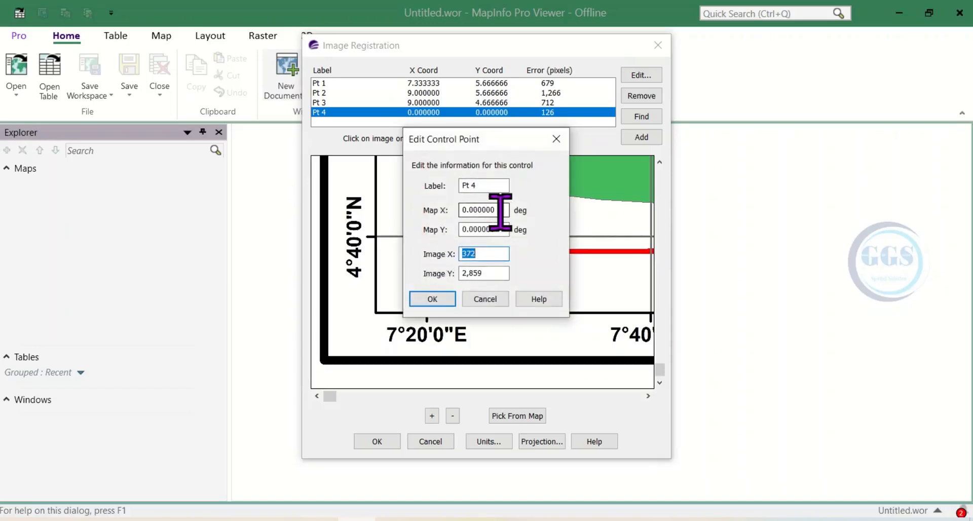
pyautogui.moveTo(502, 139); pyautogui.dragTo(542, 135)
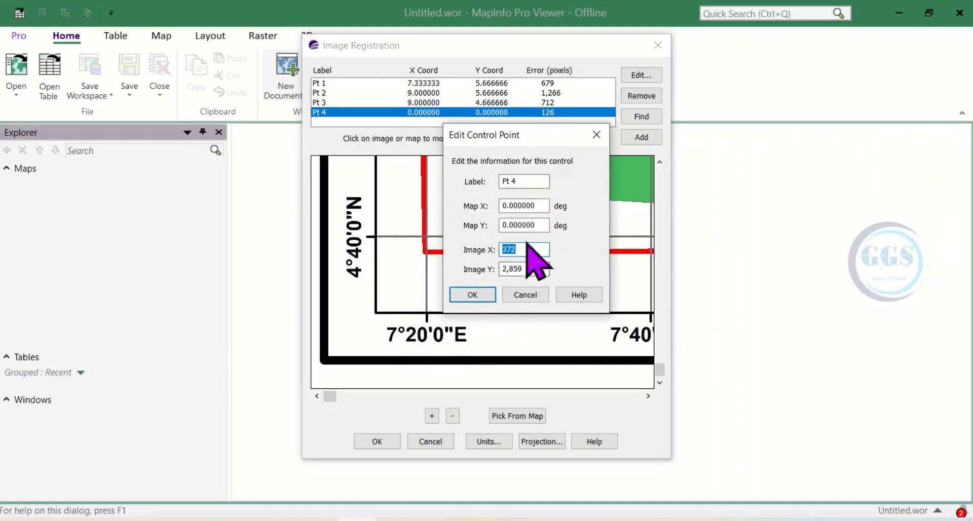
pyautogui.moveTo(536, 206); pyautogui.dragTo(469, 203)
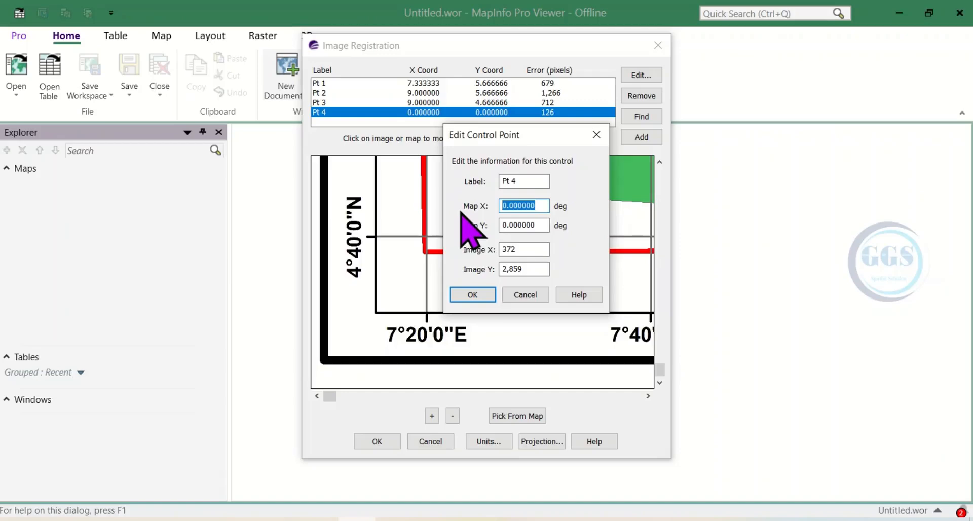
pyautogui.write('7')
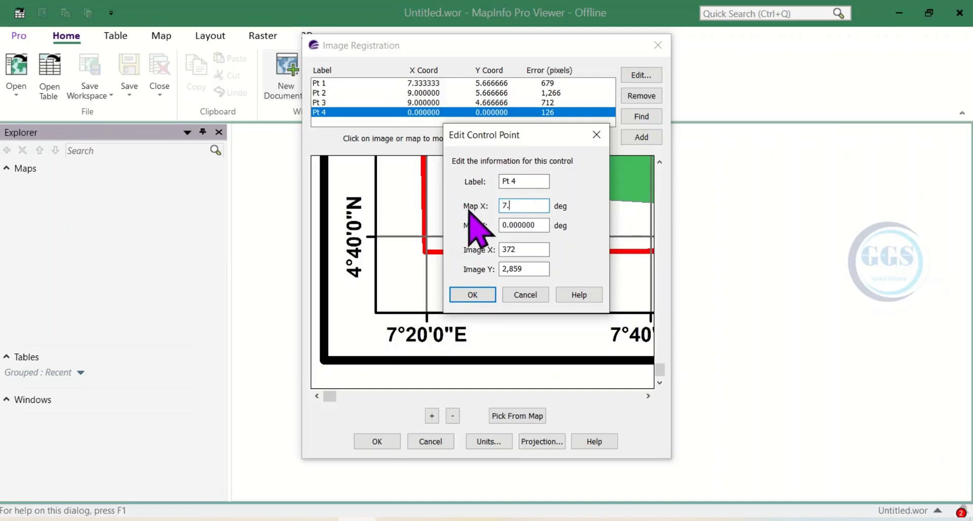
pyautogui.write('.333333')
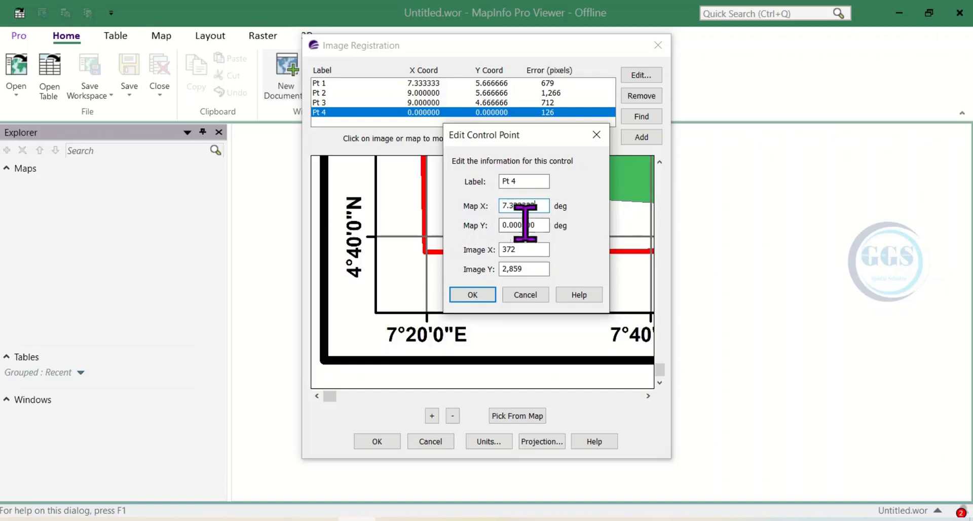
pyautogui.moveTo(537, 226); pyautogui.dragTo(501, 226)
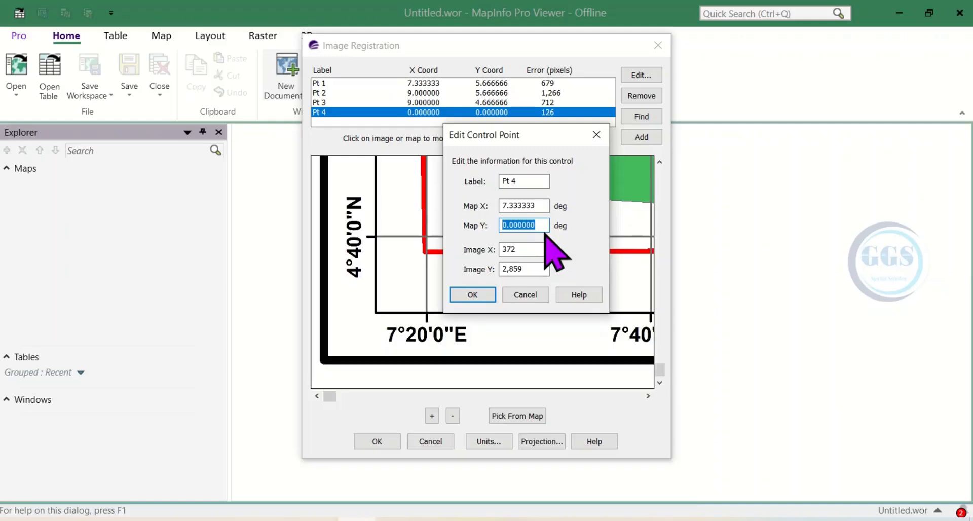
pyautogui.write('4.666666')
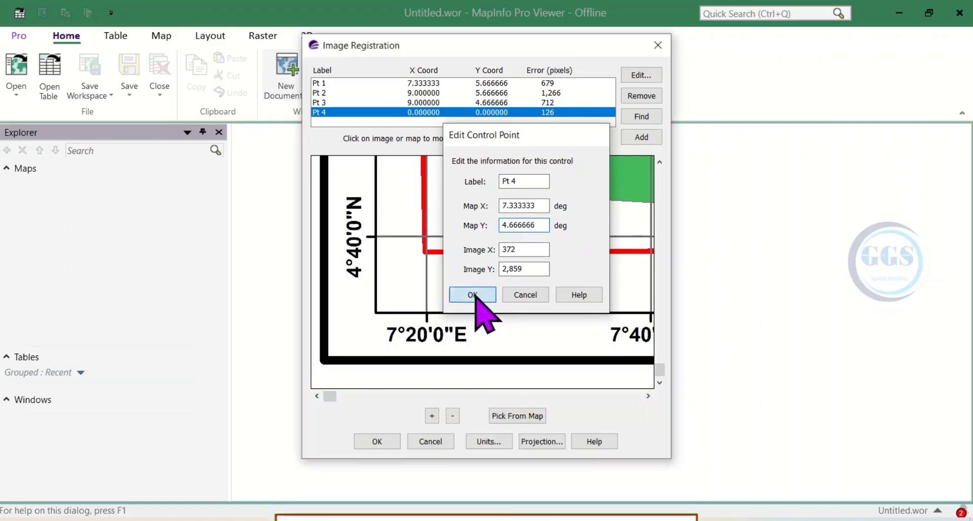
pyautogui.click(472, 294)
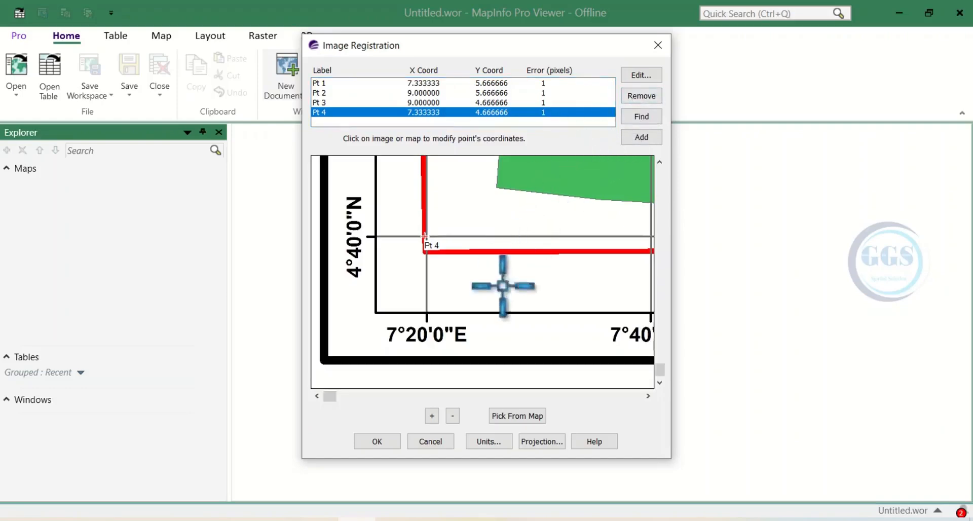
pyautogui.click(377, 441)
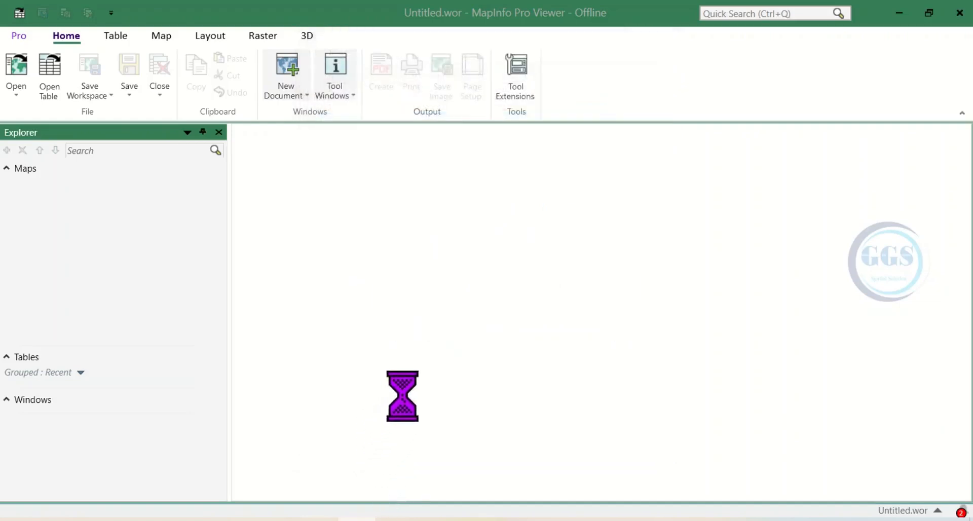